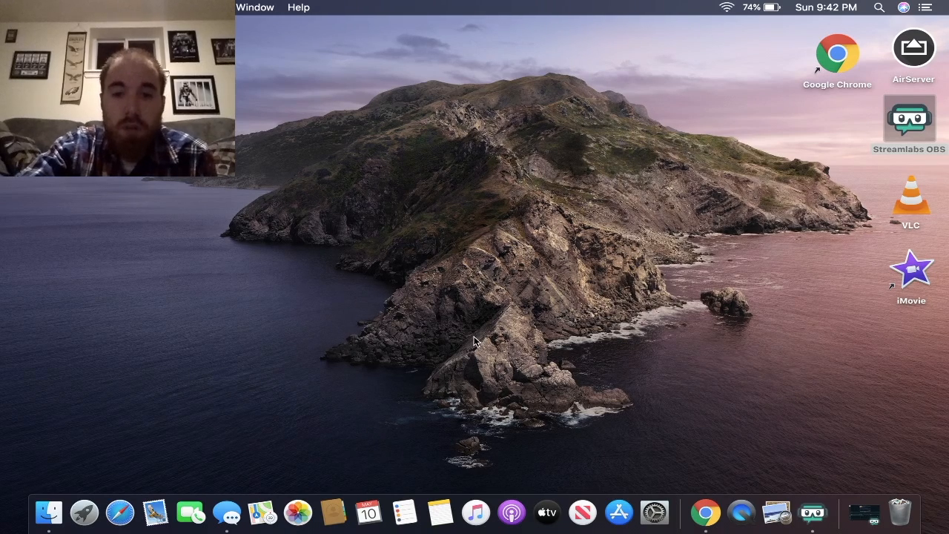
Step: Open the Desktop & Screen Saver settings in System Preferences, showing the built-in desktop pictures
{"action": "left_click", "coordinate": [656, 514]}
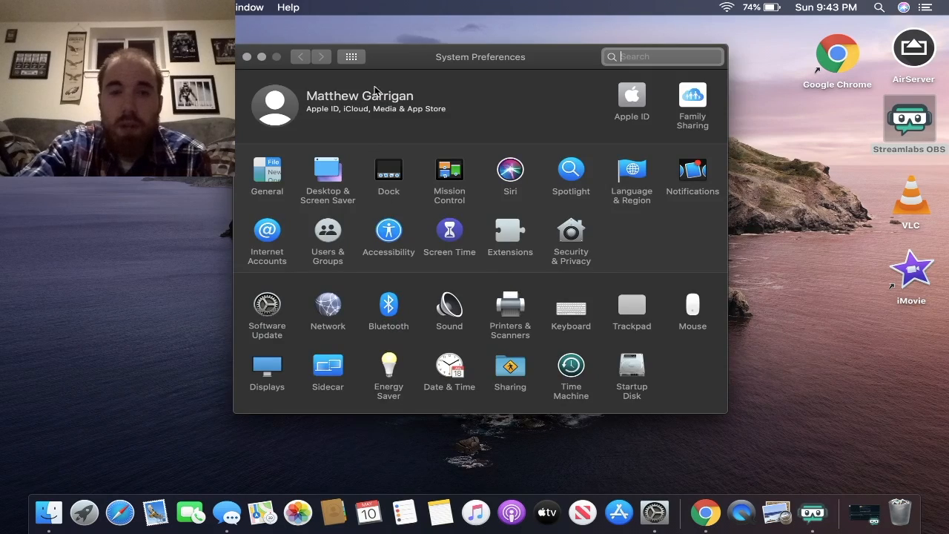
{"action": "left_click_drag", "start_coordinate": [409, 59], "coordinate": [435, 58]}
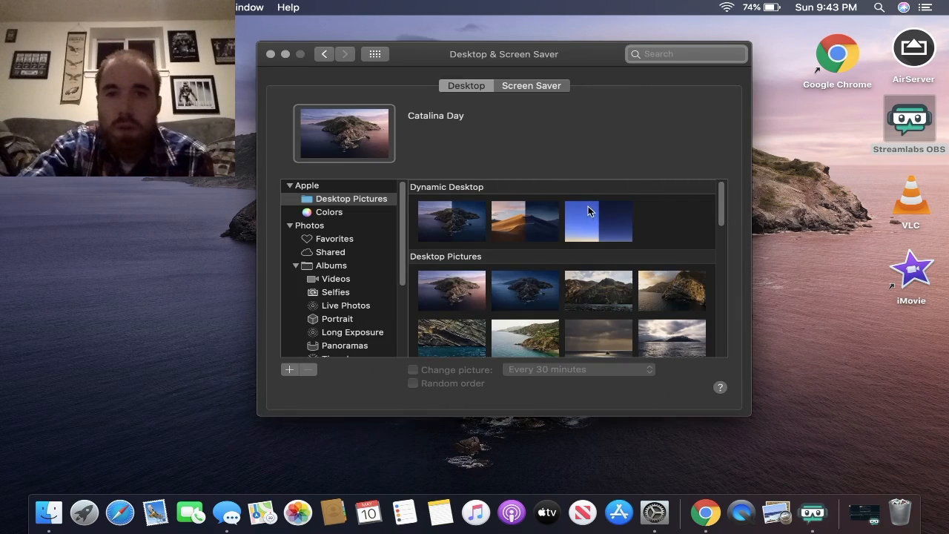
{"action": "left_click_drag", "start_coordinate": [721, 205], "coordinate": [726, 201]}
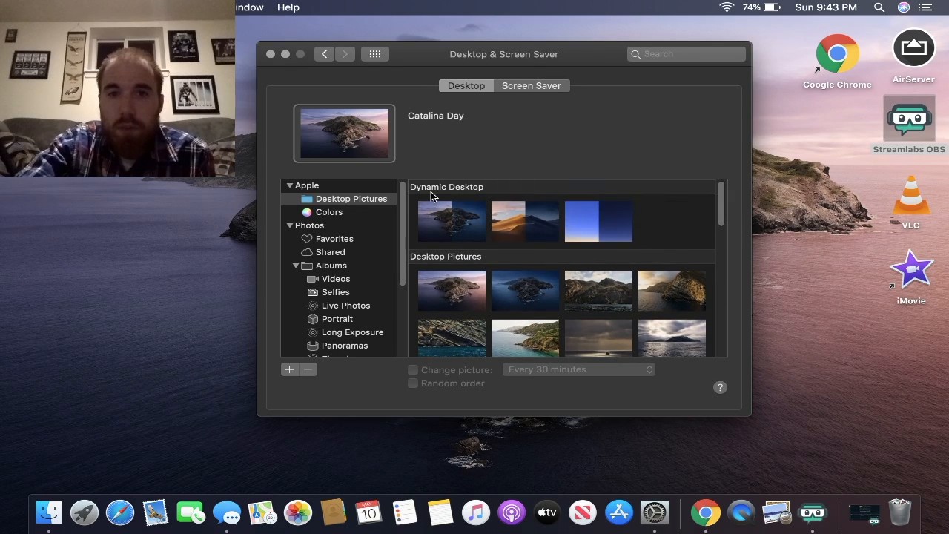
Step: Try the three dynamic desktops in turn as wallpaper: Catalina, the desert dunes and Solar Gradients
{"action": "left_click", "coordinate": [456, 226]}
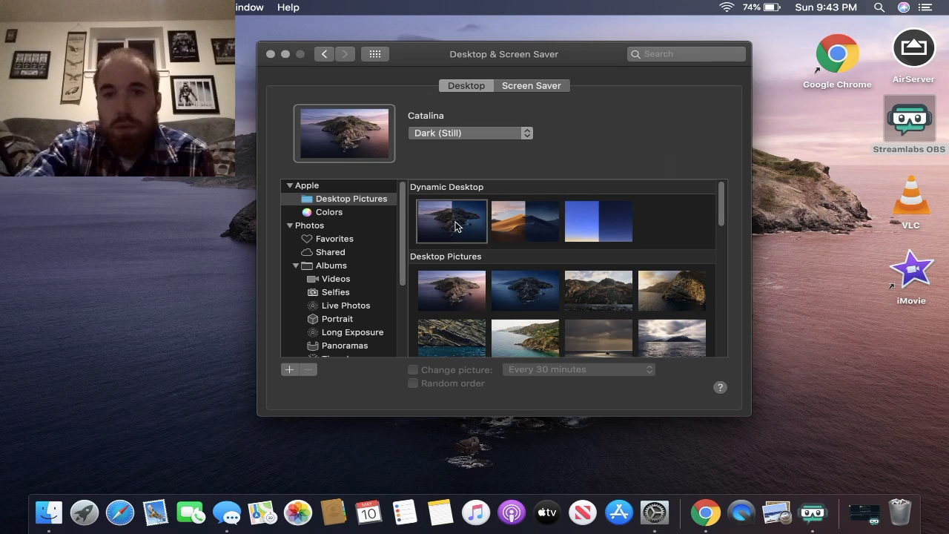
{"action": "left_click", "coordinate": [543, 226]}
{"action": "left_click", "coordinate": [583, 222]}
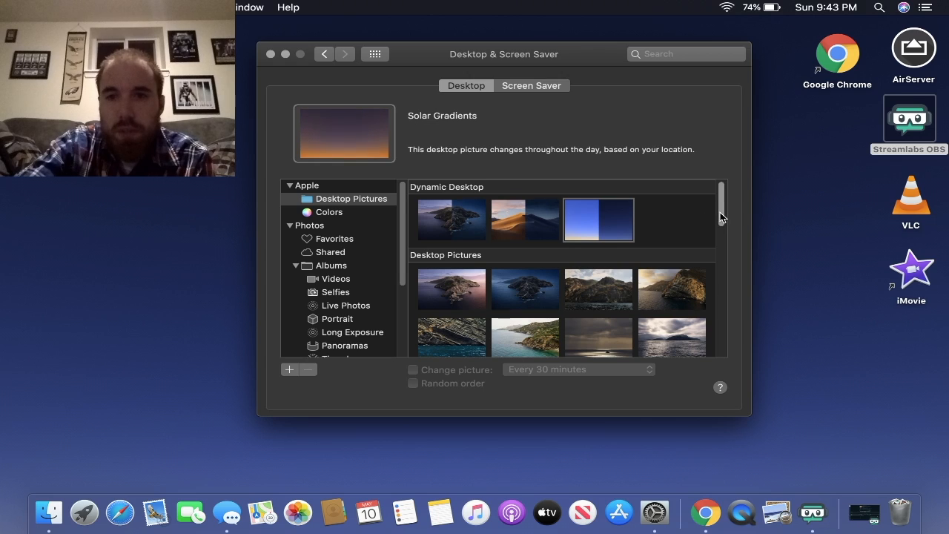
Step: Try the desktop pictures Catalina Night, Catalina Evening, Catalina Rock, Catalina Shoreline and Catalina Clouds as wallpaper
{"action": "left_click_drag", "start_coordinate": [722, 217], "coordinate": [638, 226]}
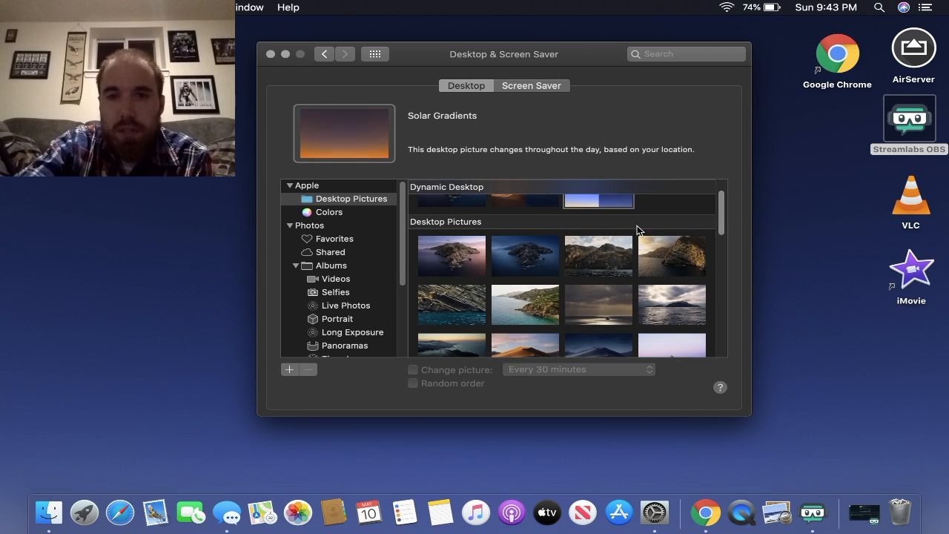
{"action": "left_click", "coordinate": [552, 261]}
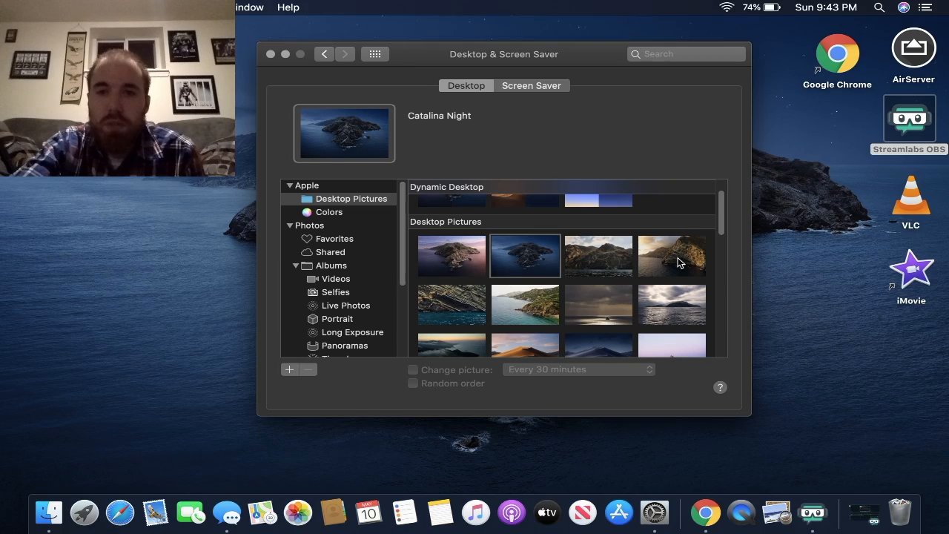
{"action": "left_click", "coordinate": [679, 263]}
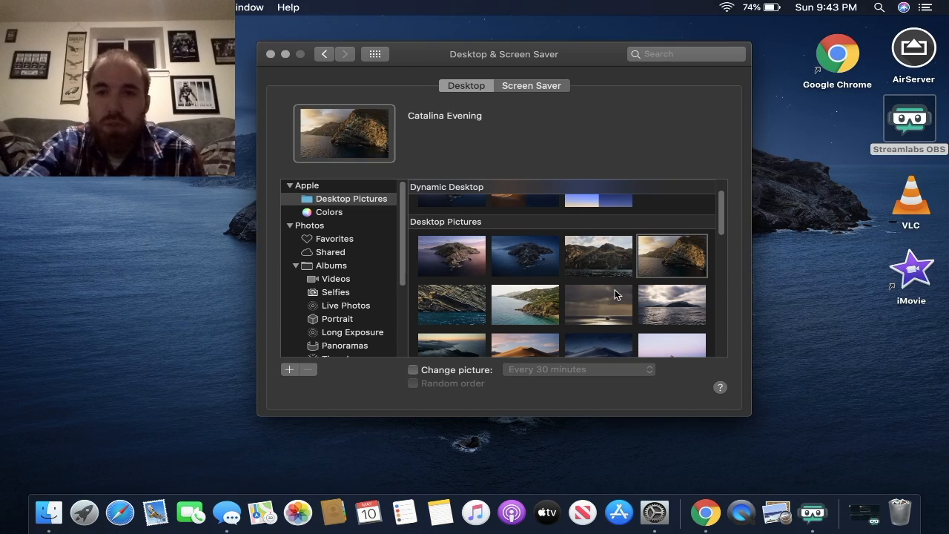
{"action": "left_click", "coordinate": [476, 306]}
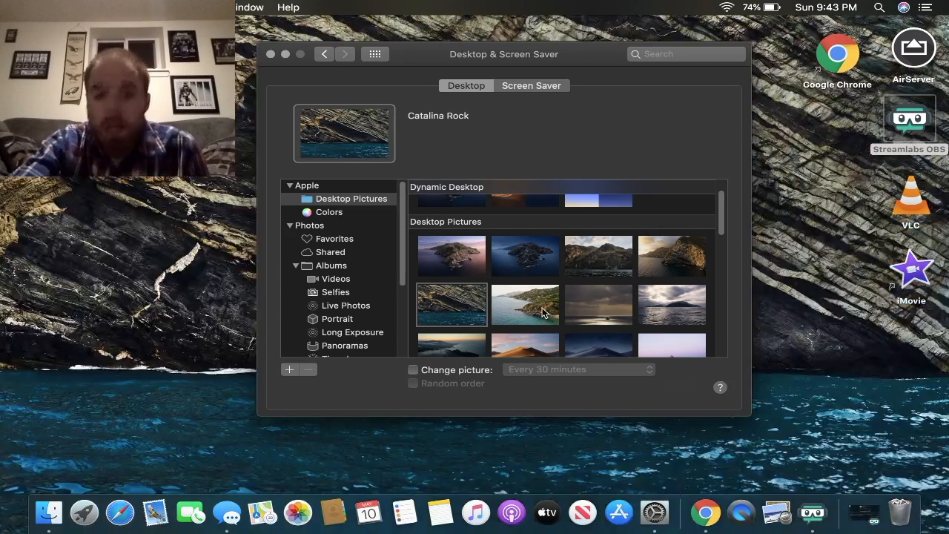
{"action": "left_click", "coordinate": [551, 312]}
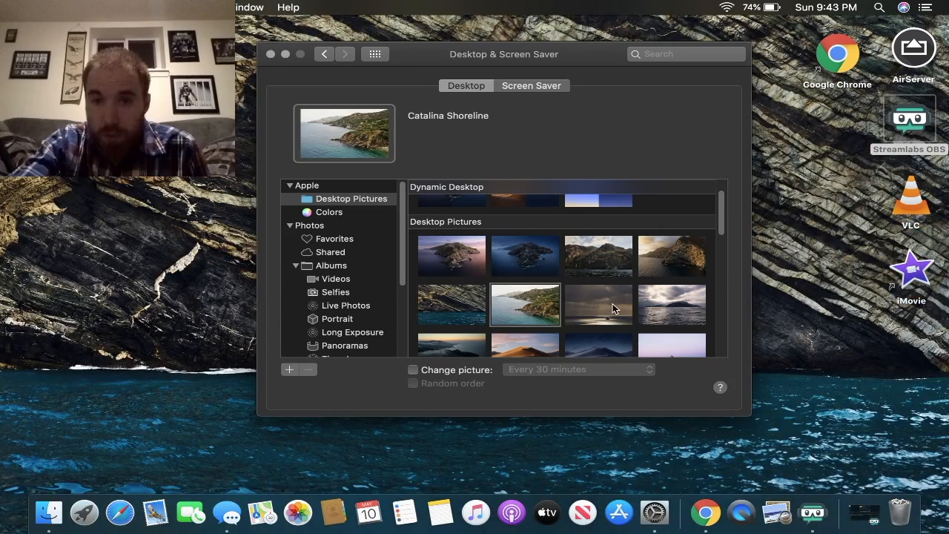
{"action": "left_click", "coordinate": [617, 305]}
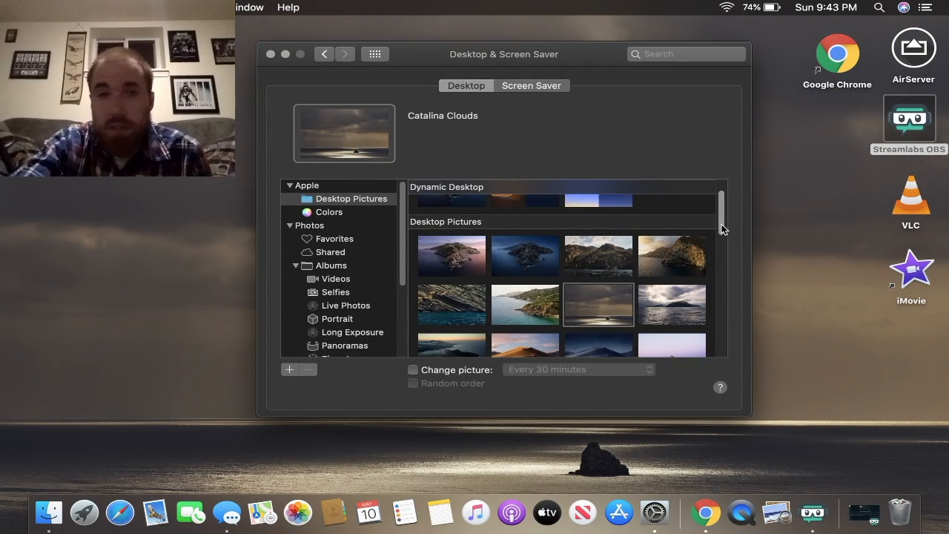
Step: Try the Desert Night Sky and High Sierra pictures as wallpaper, moving the settings window aside to reveal the desktop
{"action": "scroll", "coordinate": [721, 235], "scroll_direction": "down", "scroll_amount": 5}
{"action": "scroll", "coordinate": [607, 311], "scroll_direction": "down", "scroll_amount": 1}
{"action": "left_click", "coordinate": [528, 325]}
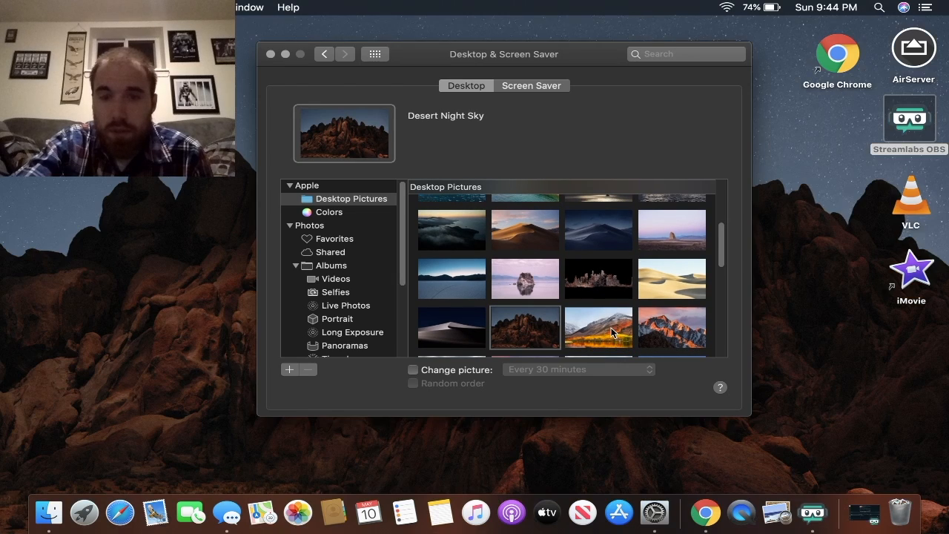
{"action": "left_click_drag", "start_coordinate": [494, 57], "coordinate": [623, 133]}
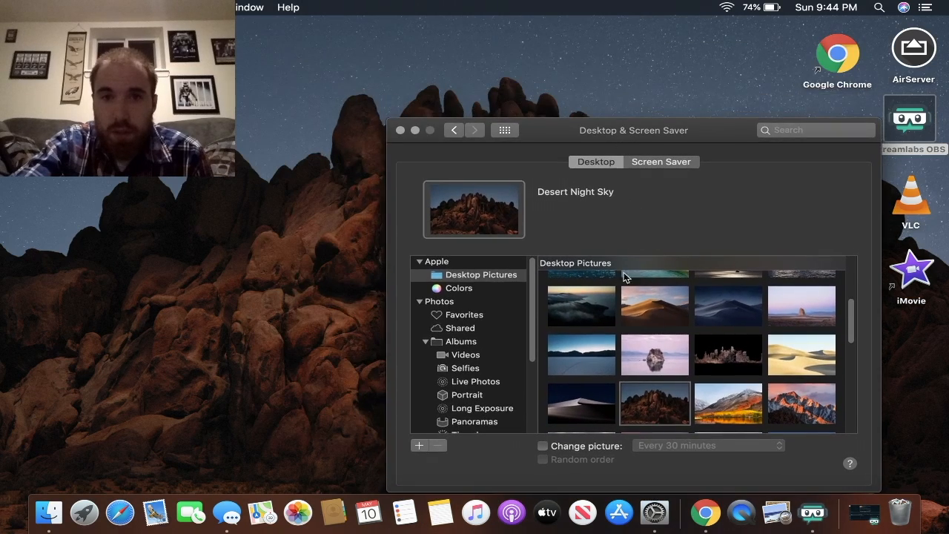
{"action": "left_click", "coordinate": [731, 402]}
Step: Browse the remaining desktop pictures, set Catalina Shoreline as the wallpaper and close the settings window
{"action": "left_click_drag", "start_coordinate": [851, 325], "coordinate": [853, 347]}
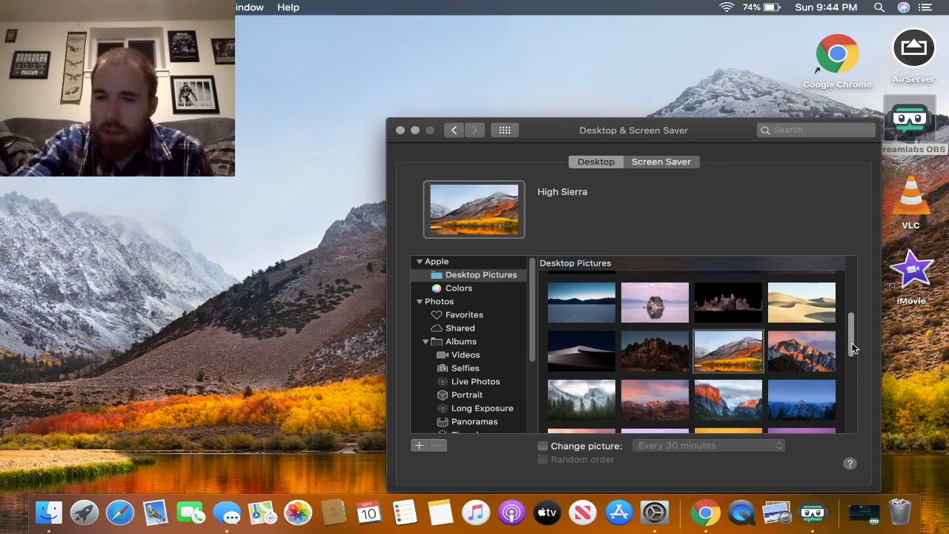
{"action": "left_click_drag", "start_coordinate": [853, 345], "coordinate": [731, 376]}
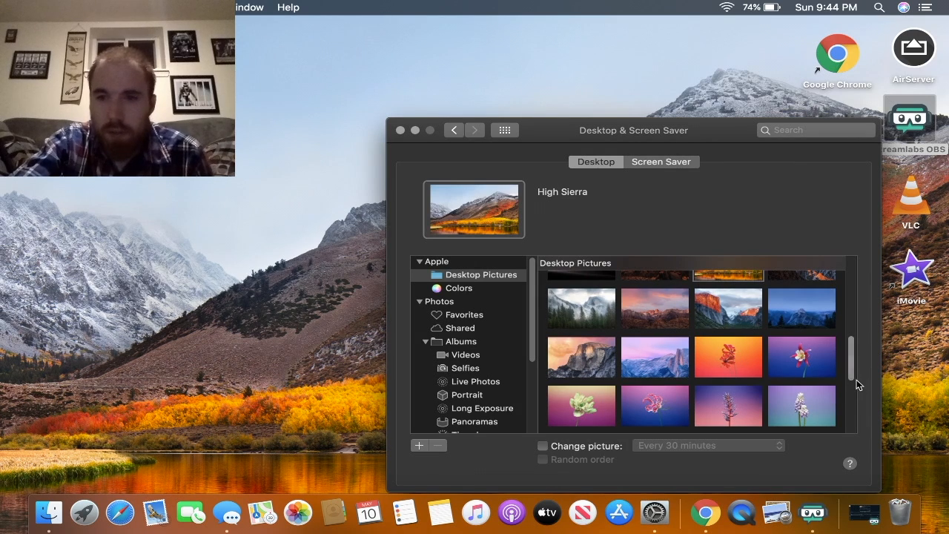
{"action": "left_click_drag", "start_coordinate": [852, 378], "coordinate": [852, 335]}
{"action": "scroll", "coordinate": [763, 338], "scroll_direction": "up", "scroll_amount": 4}
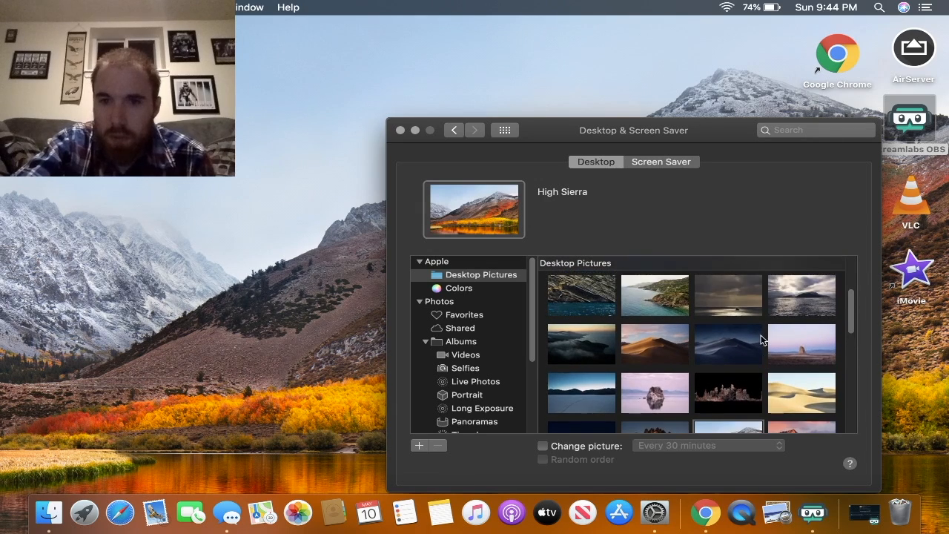
{"action": "left_click", "coordinate": [669, 341]}
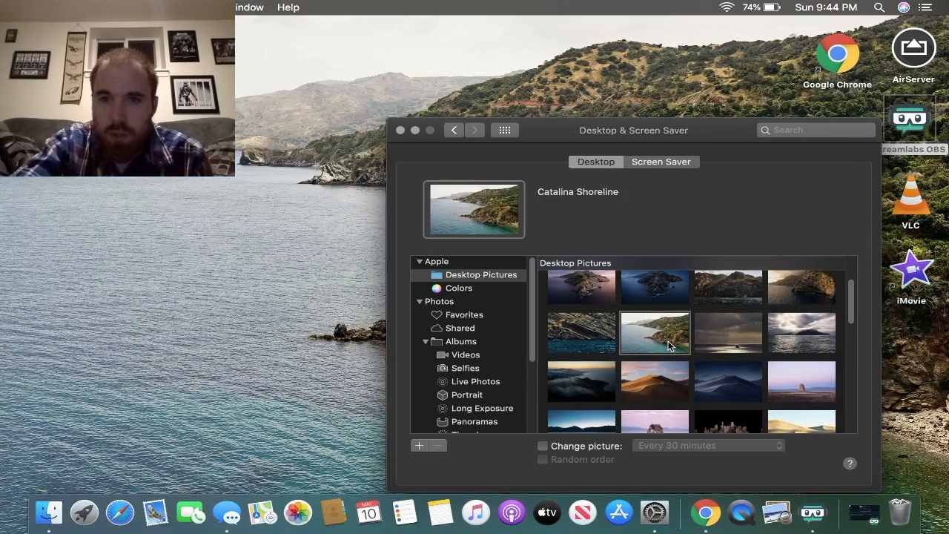
{"action": "left_click", "coordinate": [400, 130]}
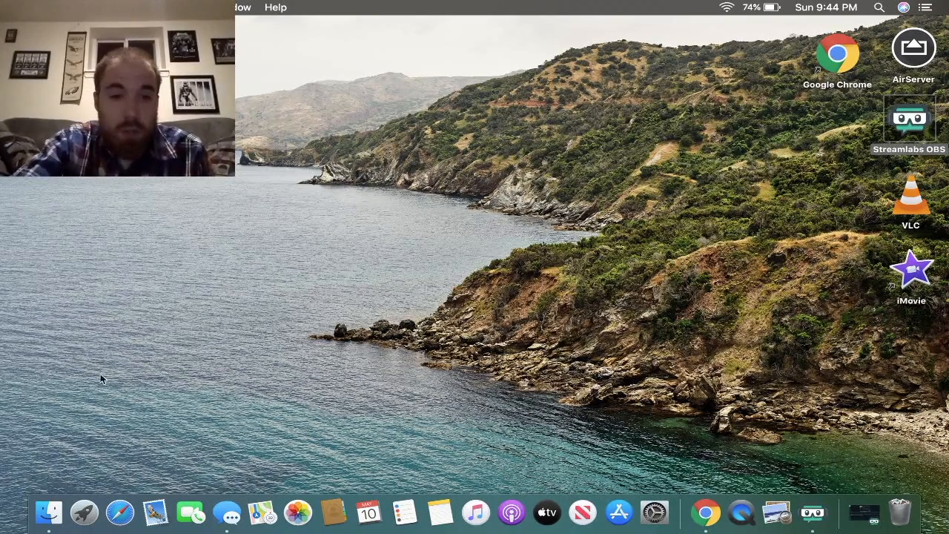
Step: Switch to Safari, open Google Images and search for "puppy"
{"action": "left_click", "coordinate": [121, 514]}
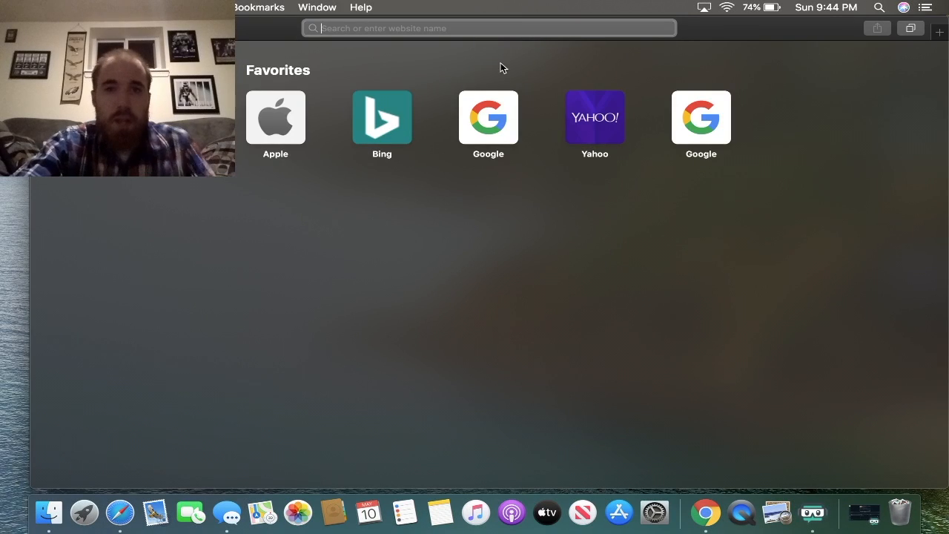
{"action": "left_click", "coordinate": [490, 126]}
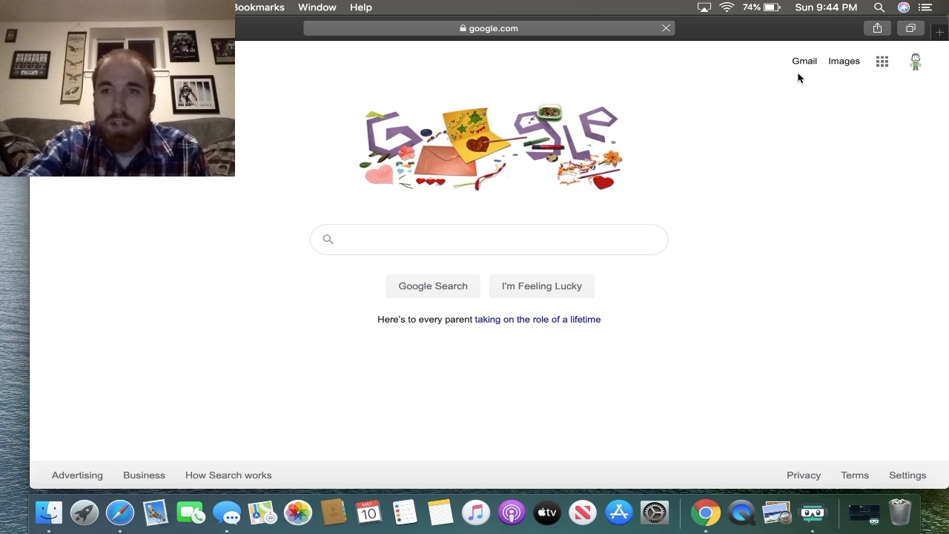
{"action": "left_click", "coordinate": [850, 65]}
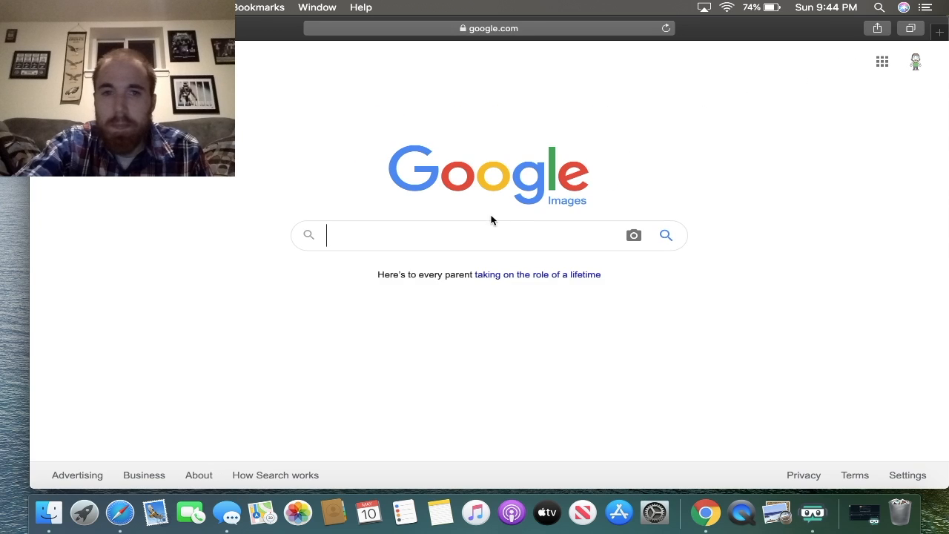
{"action": "left_click", "coordinate": [505, 240]}
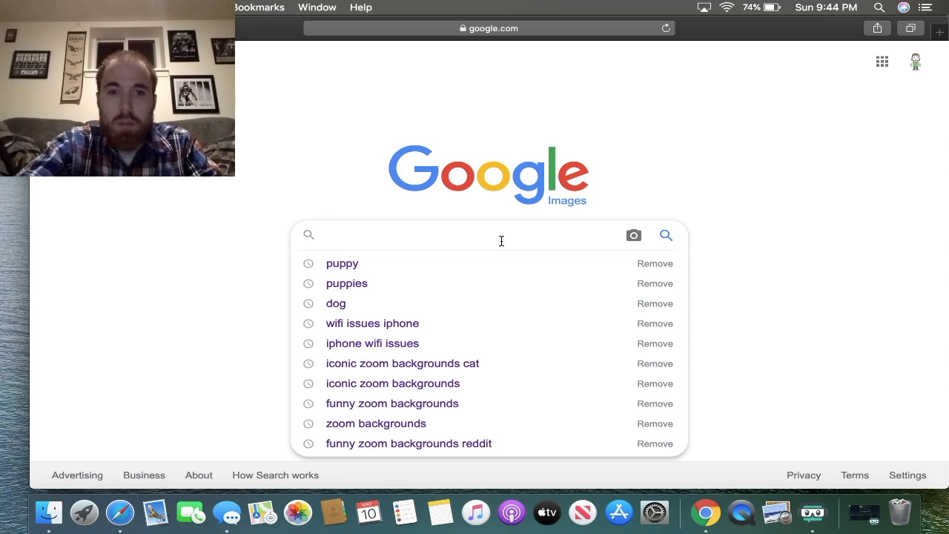
{"action": "left_click", "coordinate": [455, 269]}
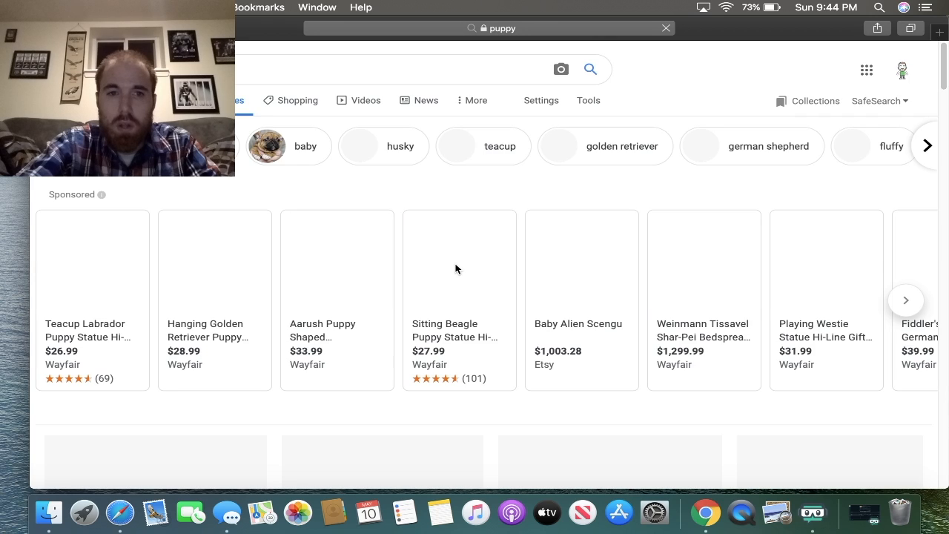
Step: Find the Good Housekeeping photo of a golden puppy sitting among orange flowers in the image results and open its preview
{"action": "mouse_move", "coordinate": [332, 247]}
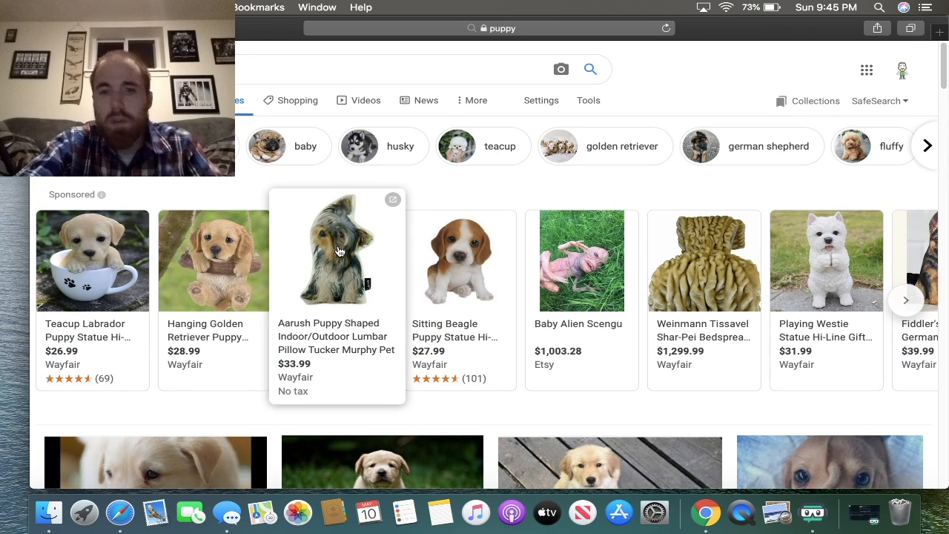
{"action": "scroll", "coordinate": [479, 361], "scroll_direction": "down", "scroll_amount": 3}
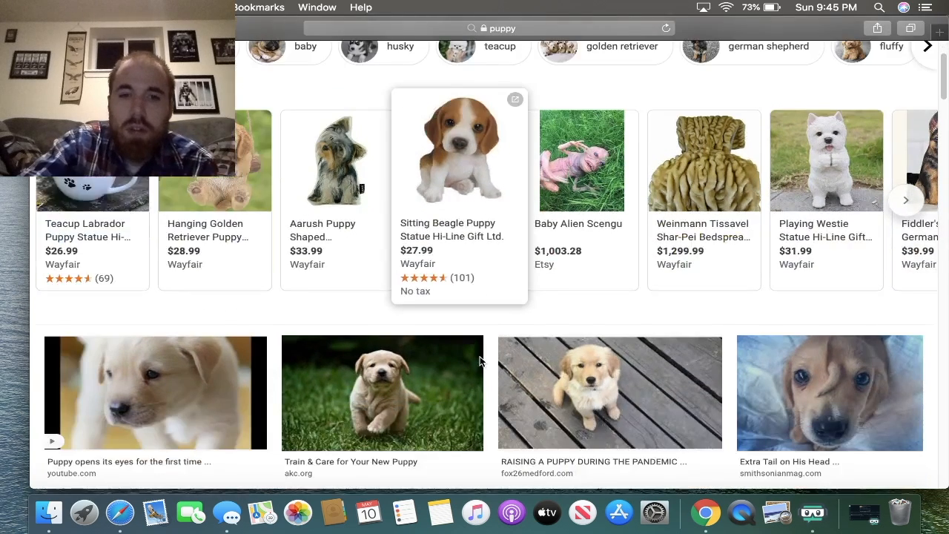
{"action": "scroll", "coordinate": [479, 360], "scroll_direction": "down", "scroll_amount": 5}
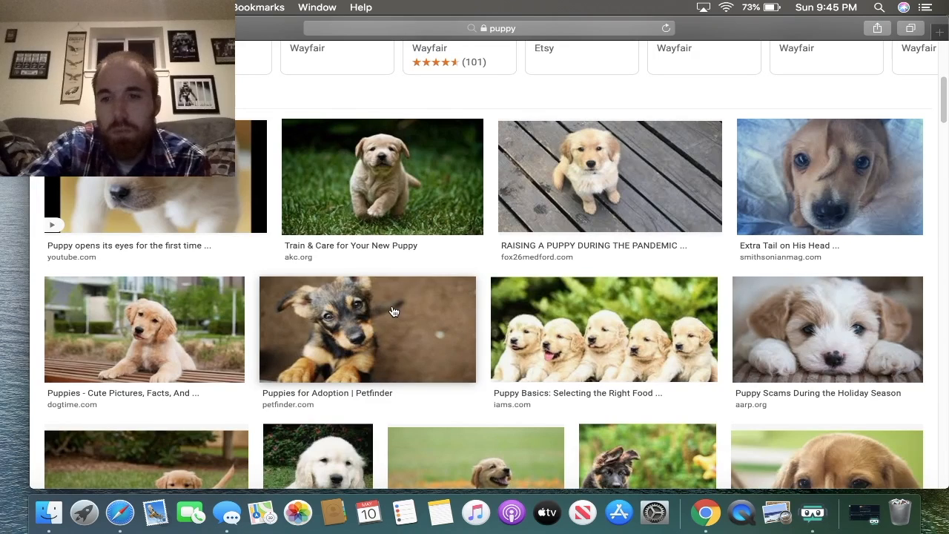
{"action": "scroll", "coordinate": [428, 309], "scroll_direction": "down", "scroll_amount": 3}
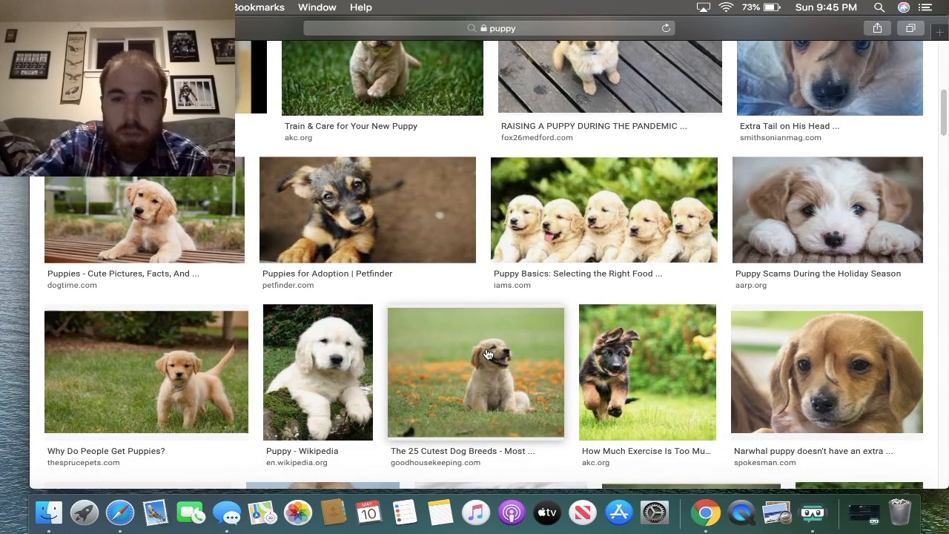
{"action": "left_click", "coordinate": [487, 352]}
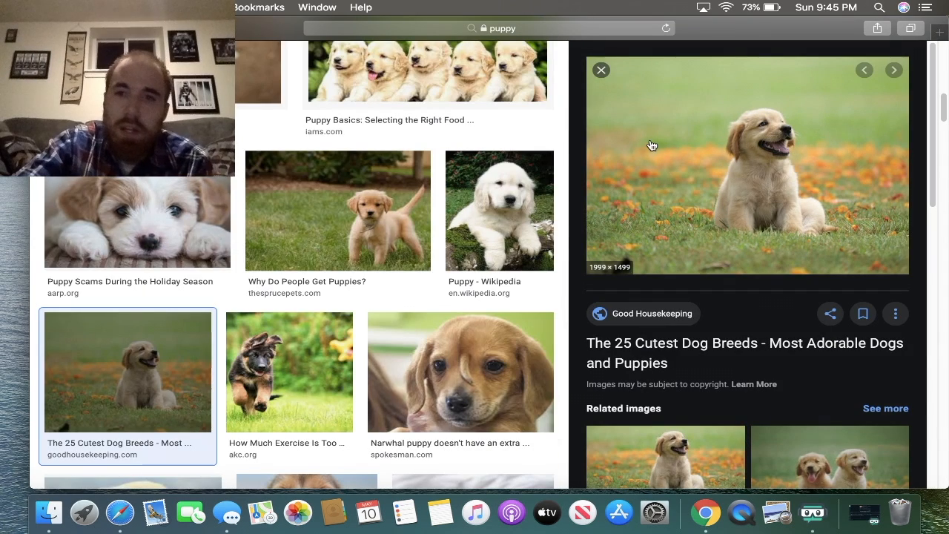
Step: Use the previewed puppy photo as the desktop picture and reveal the desktop
{"action": "right_click", "coordinate": [690, 135]}
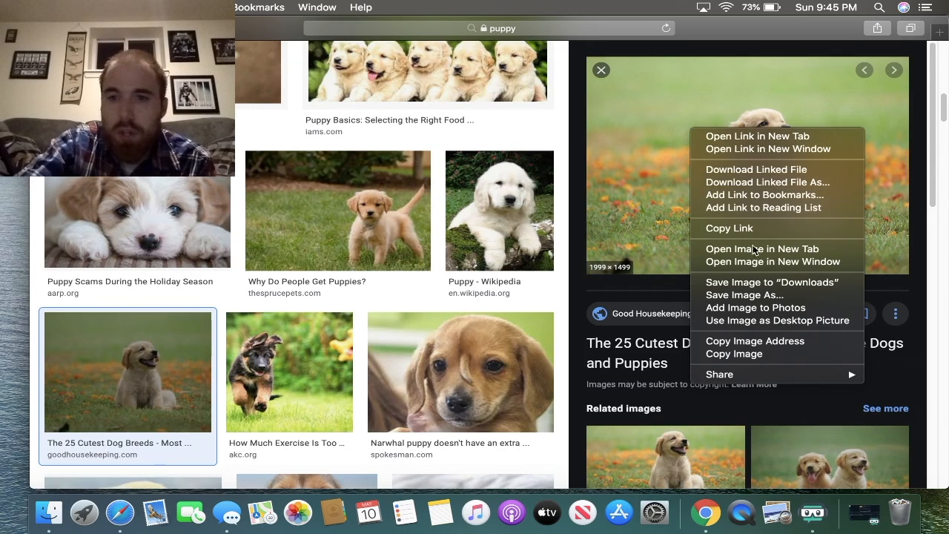
{"action": "left_click", "coordinate": [765, 320]}
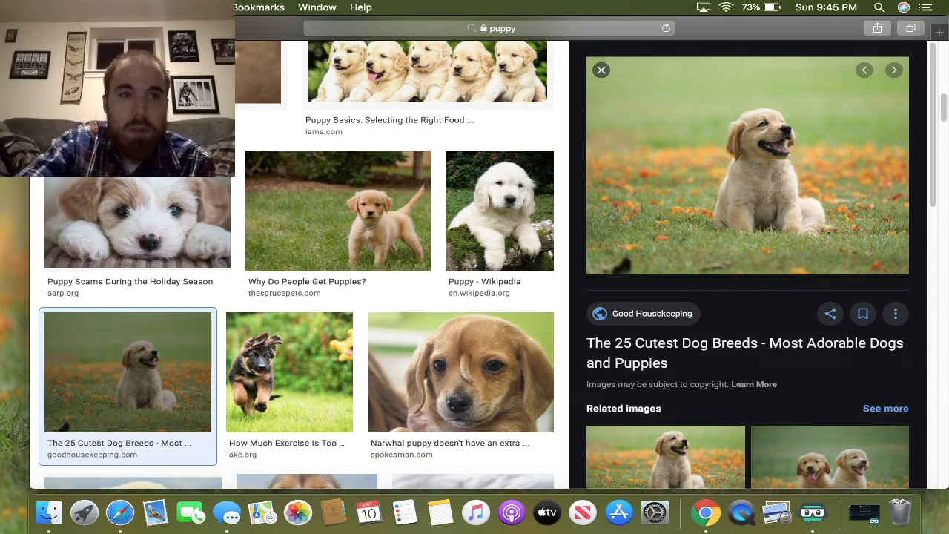
{"action": "key", "text": "F11"}
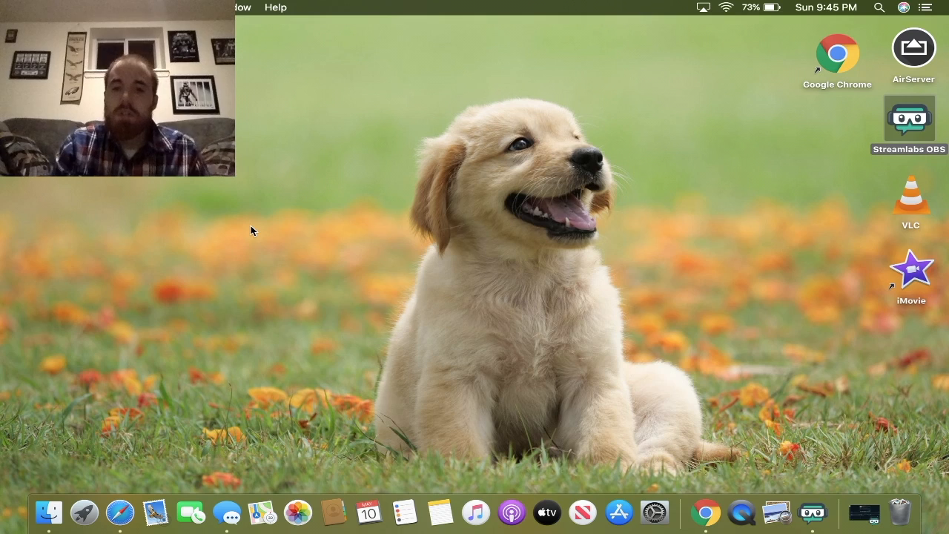